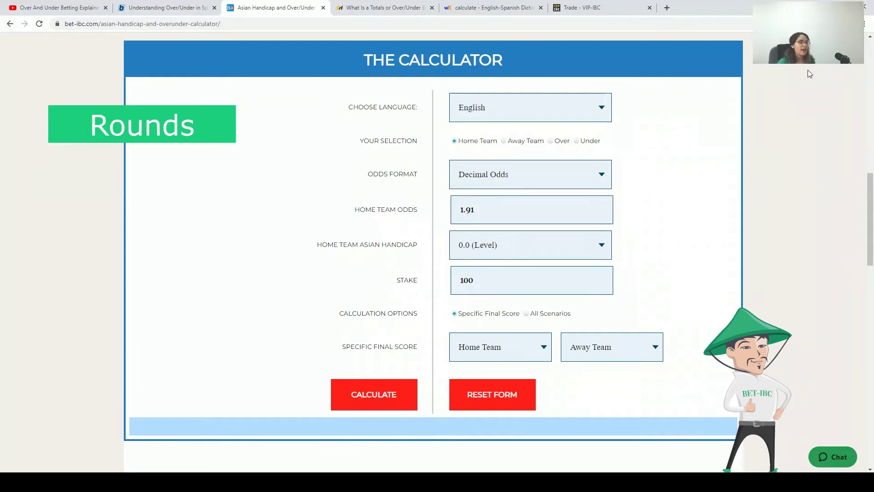
Switch the bet to Over on a 1.00 goal line, keeping odds 1.91 and stake 100
click(552, 144)
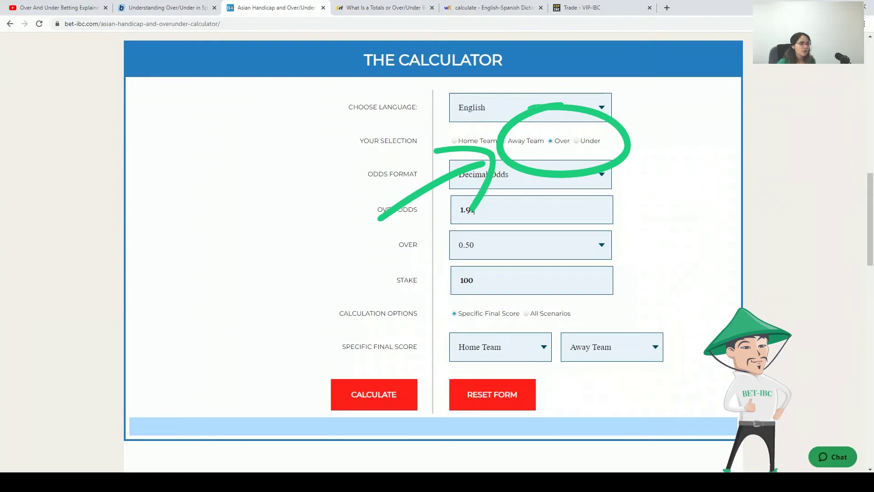
drag(474, 210, 435, 217)
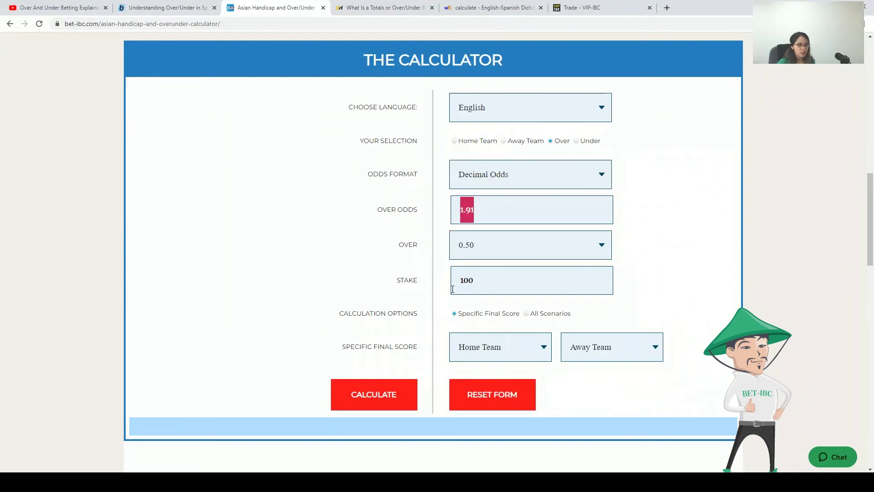
click(514, 250)
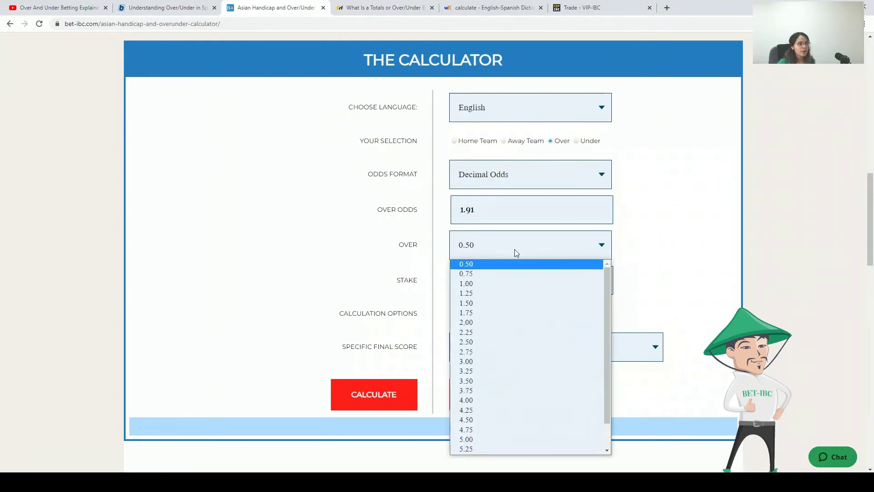
click(484, 283)
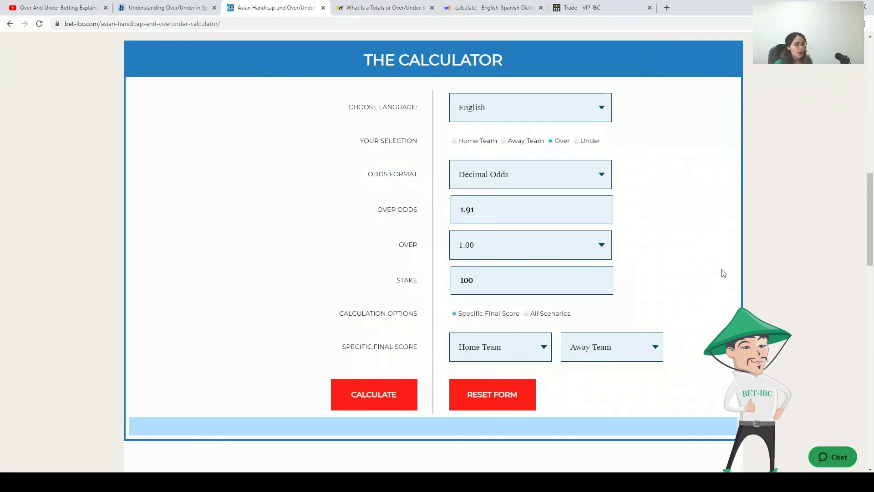
Calculate the Over 1.00 bet for a 1–1 final score, which comes out a Win
click(510, 352)
click(474, 385)
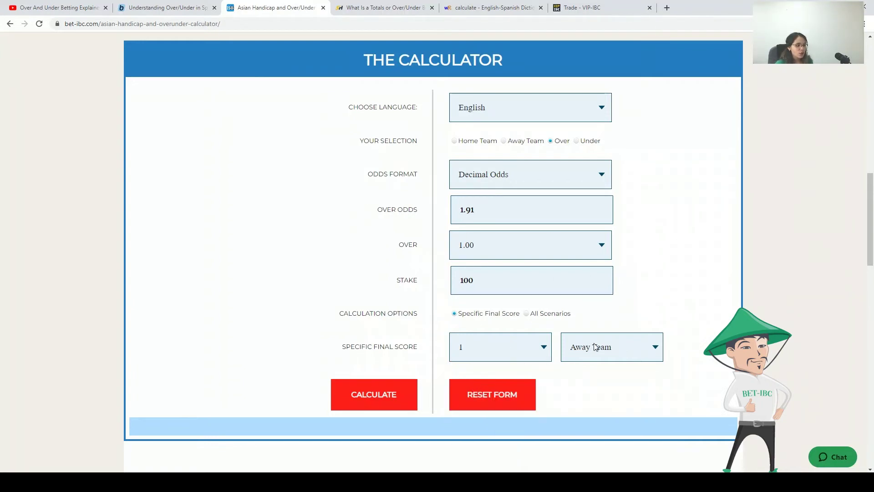
click(592, 350)
click(582, 385)
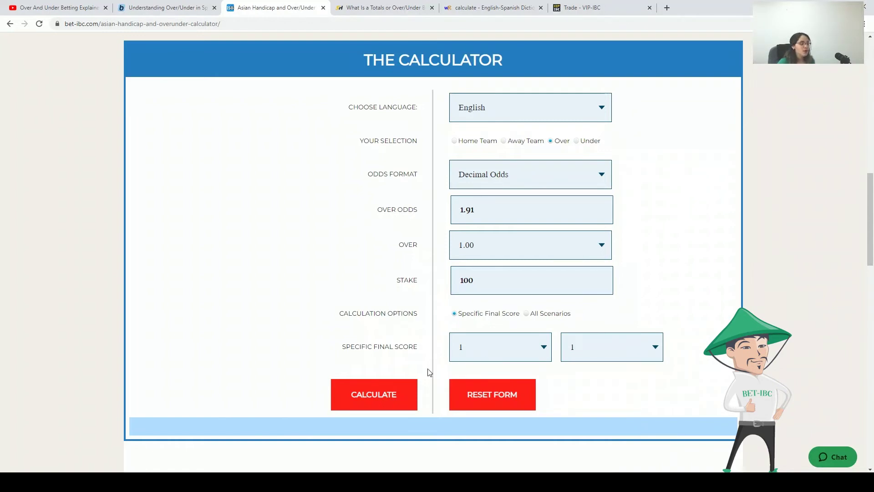
click(376, 402)
scroll(221, 389, down, 1)
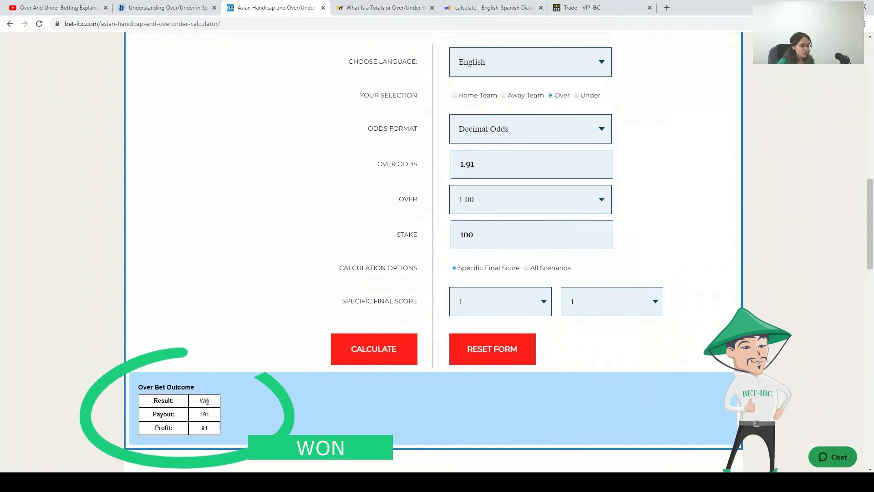
scroll(569, 381, up, 1)
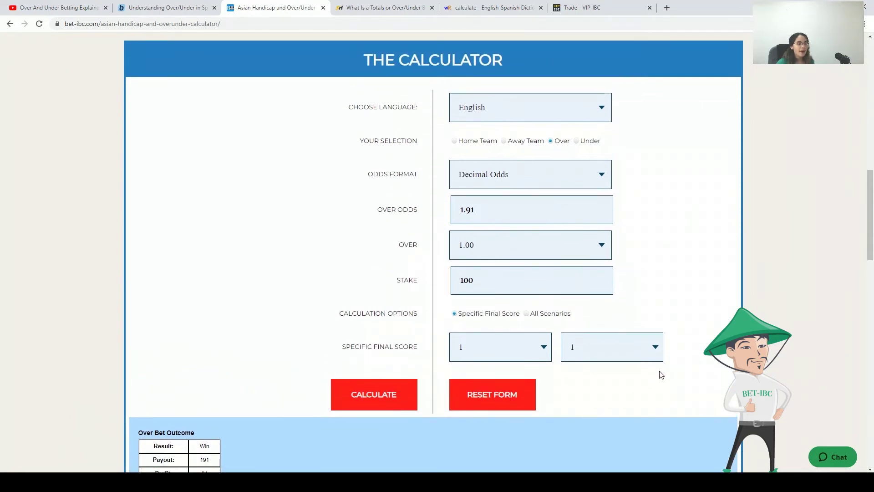
Change the home score to 0 and recalculate, giving a Push for 0–1
click(538, 348)
click(495, 375)
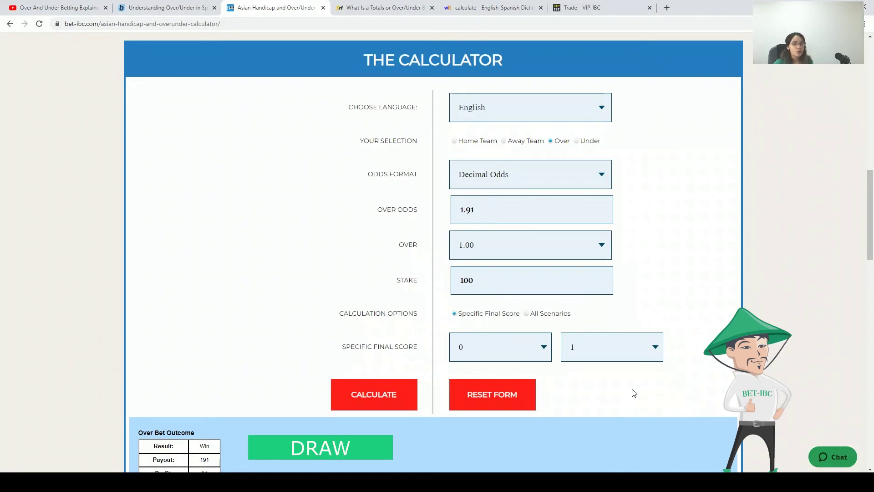
click(395, 396)
Highlight the Push result, then set the away team score to 0 for a 0–0 result
scroll(216, 363, down, 1)
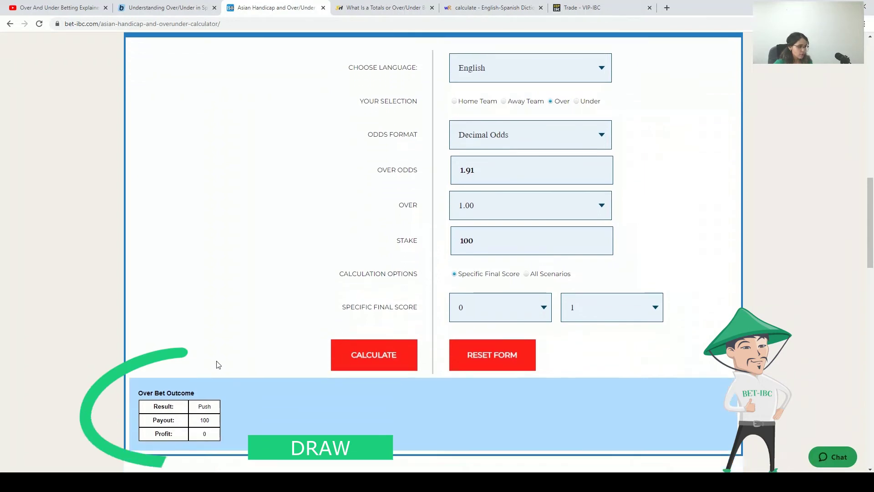
drag(204, 401, 227, 407)
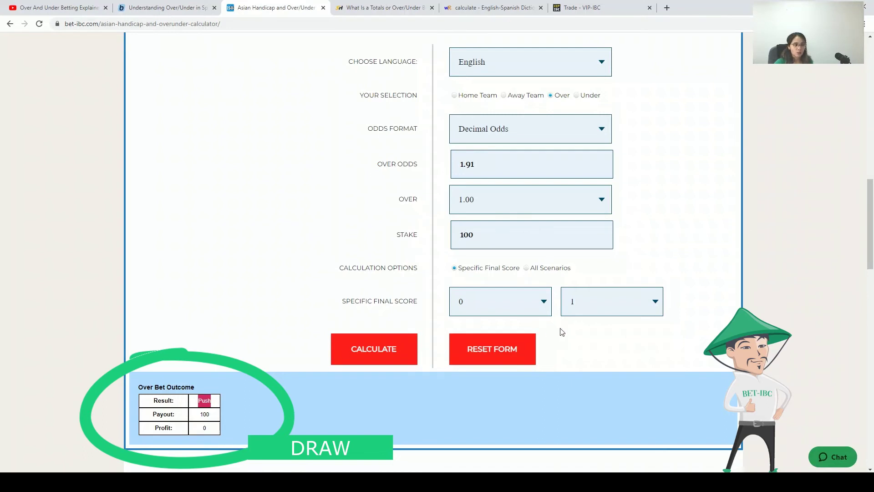
scroll(563, 332, up, 1)
click(633, 343)
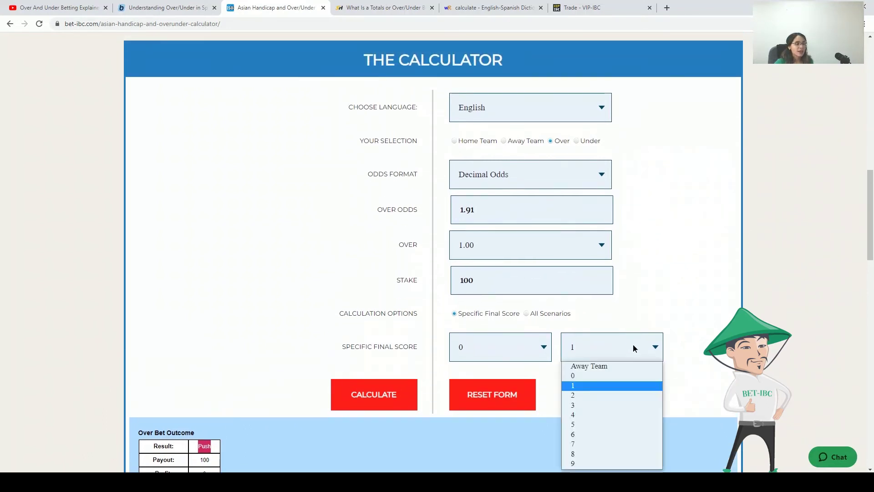
click(590, 376)
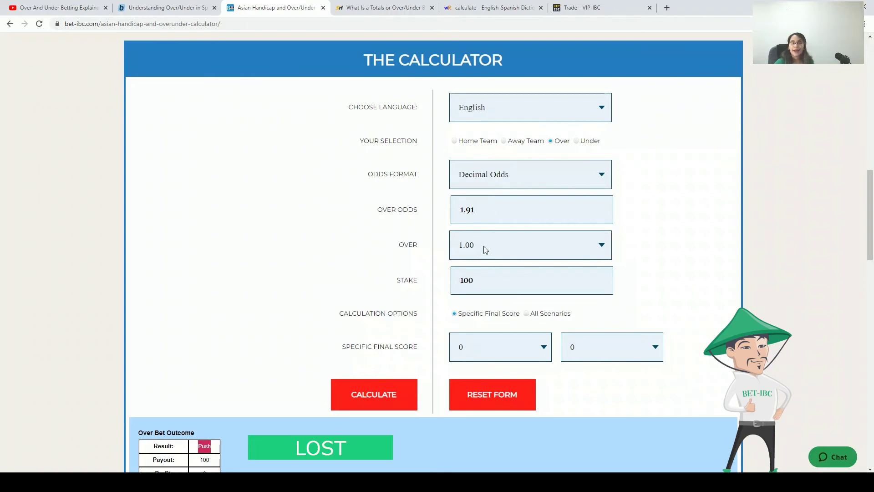
Recalculate at 0–0, showing the Over 1.00 bet as Lose with payout 0 and profit -100
click(386, 391)
scroll(328, 353, down, 2)
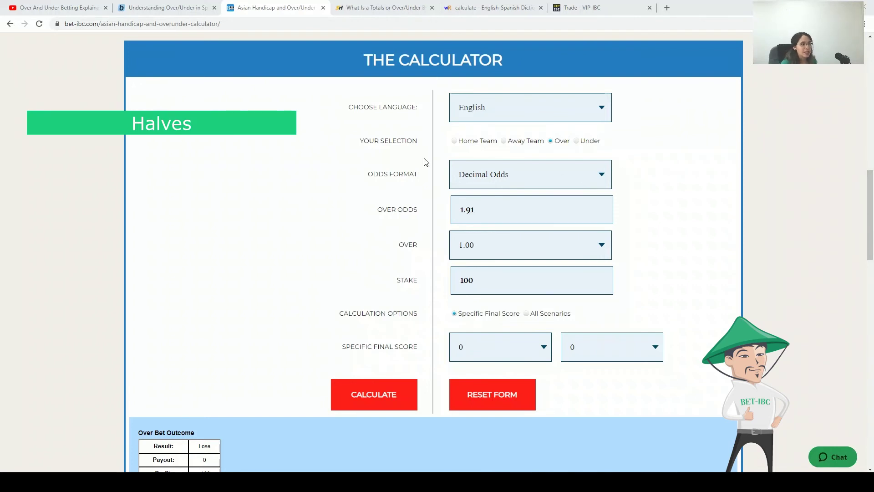
click(499, 172)
Leave the odds format unchanged and switch the bet to Under on a 1.50 goal line
click(498, 173)
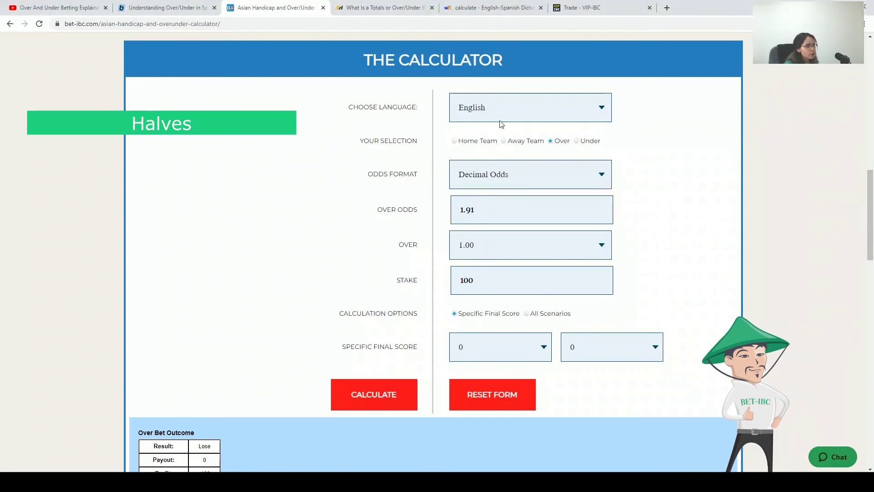
click(577, 141)
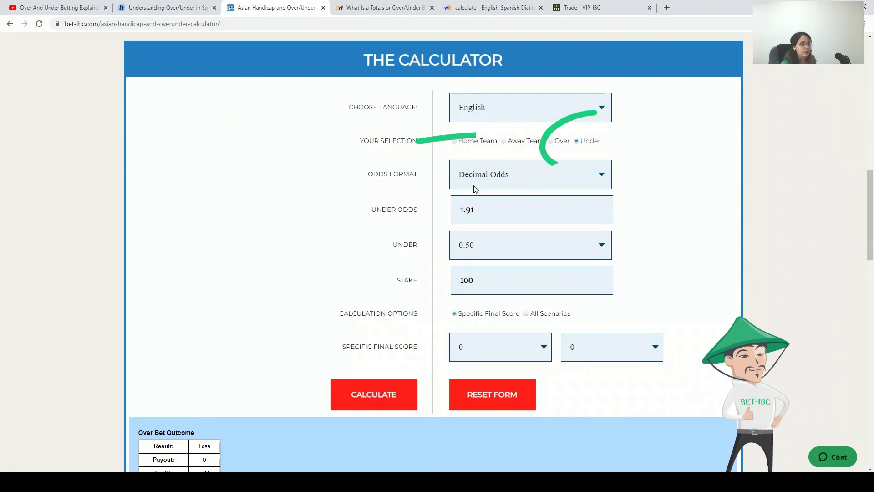
click(490, 245)
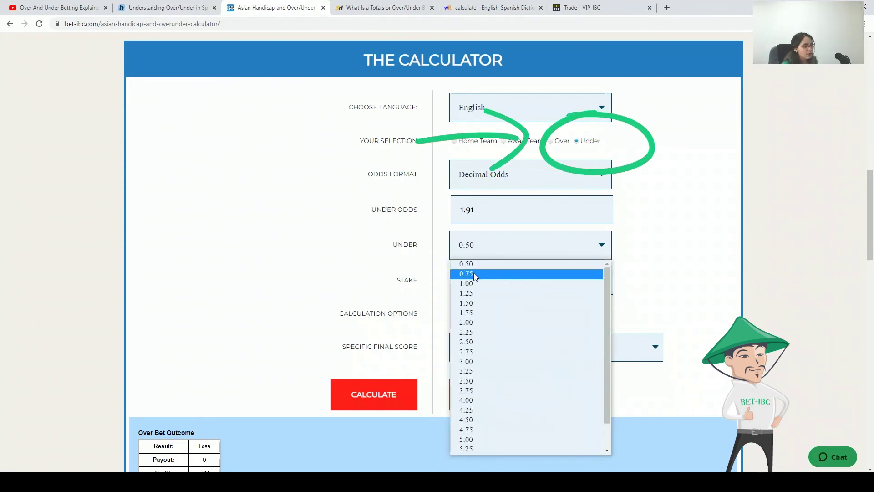
click(477, 302)
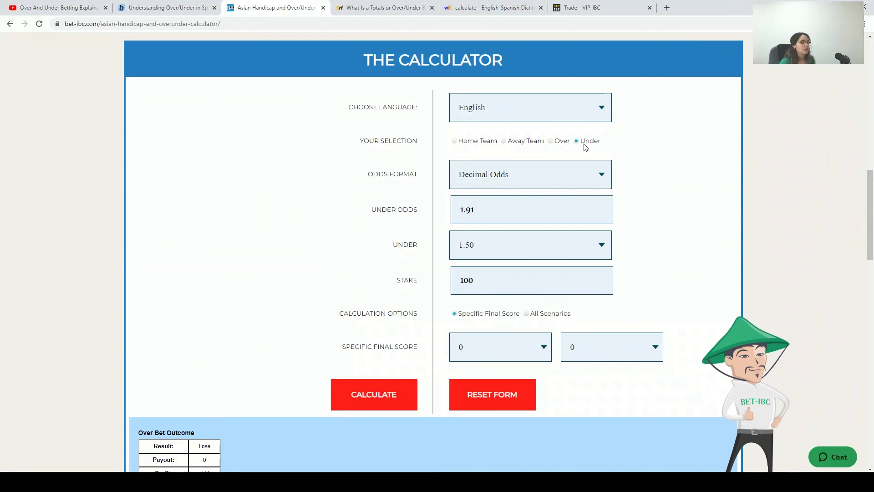
Set the final score to 1–1 for both home and away teams
click(508, 347)
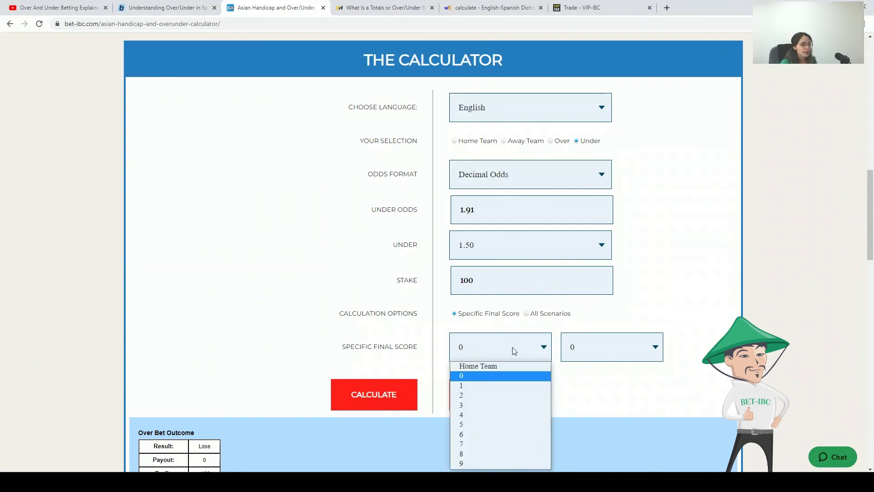
click(502, 386)
click(622, 348)
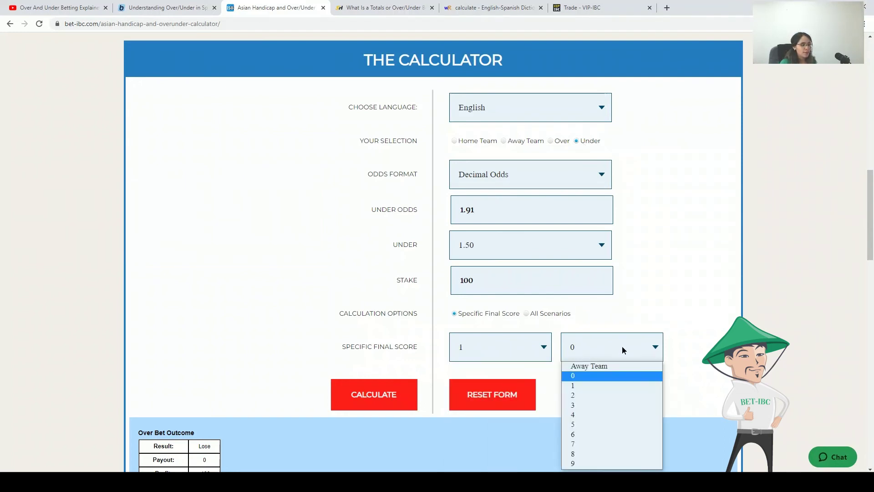
click(622, 388)
scroll(699, 330, down, 2)
scroll(686, 324, up, 3)
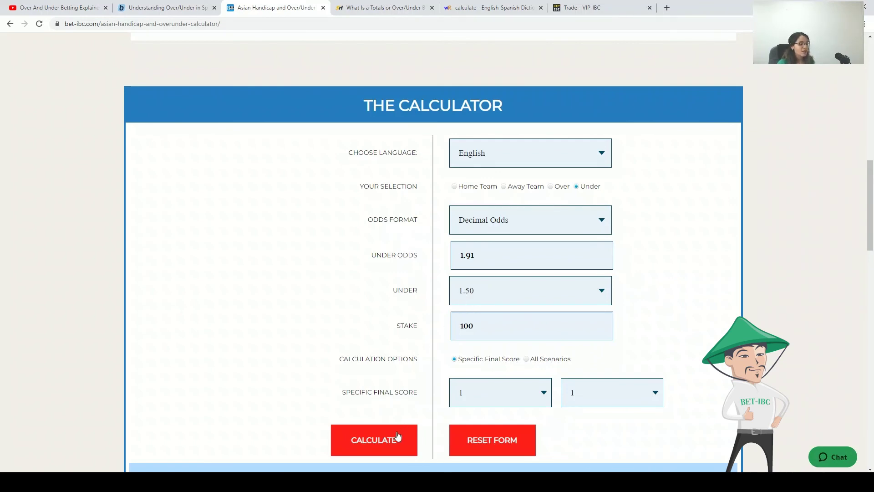
Calculate the Under 1.50 bet at 1–1, yielding Lose with payout 0 and profit -100
click(363, 425)
scroll(265, 379, down, 2)
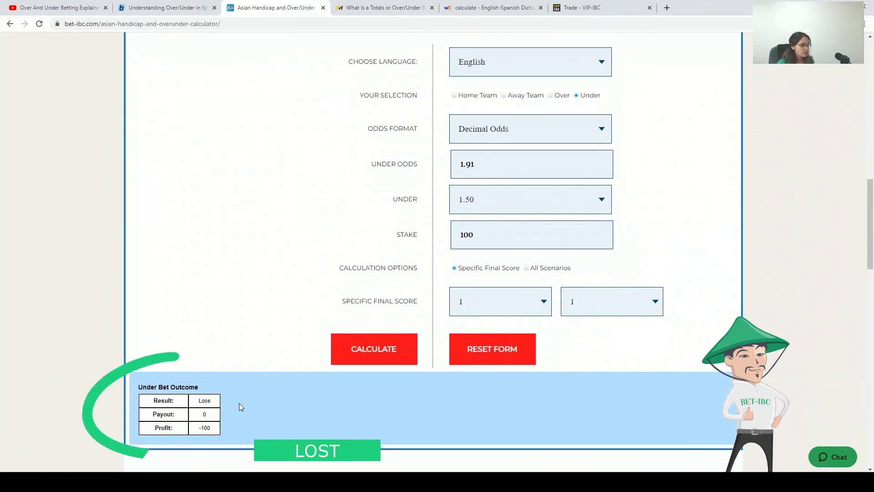
scroll(481, 392, up, 1)
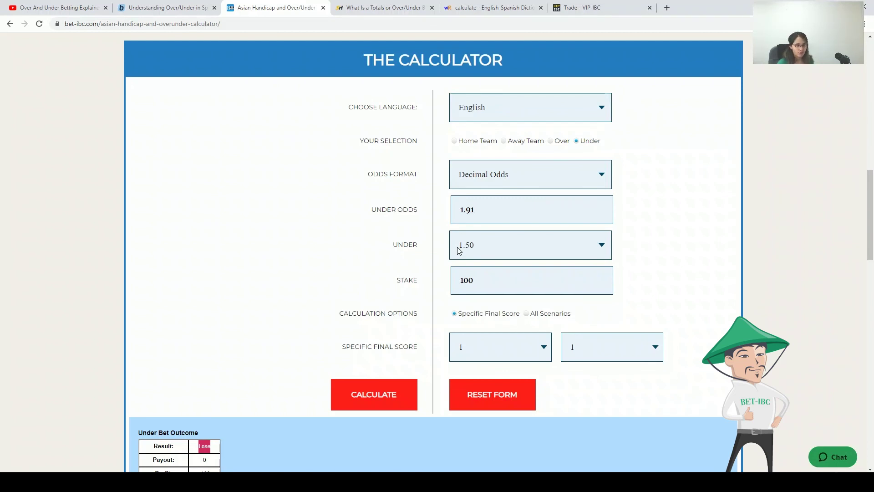
click(514, 347)
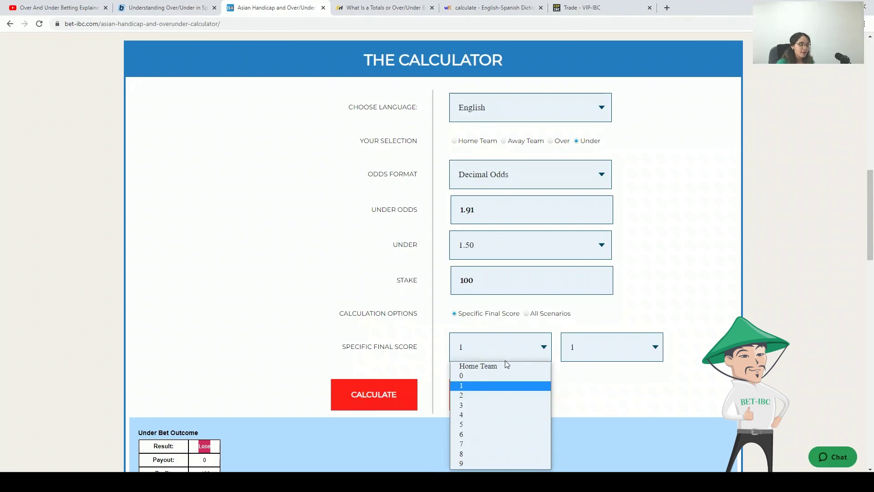
Change the home score to 0 and recalculate, so the Under 1.50 bet wins at 0–1
click(493, 376)
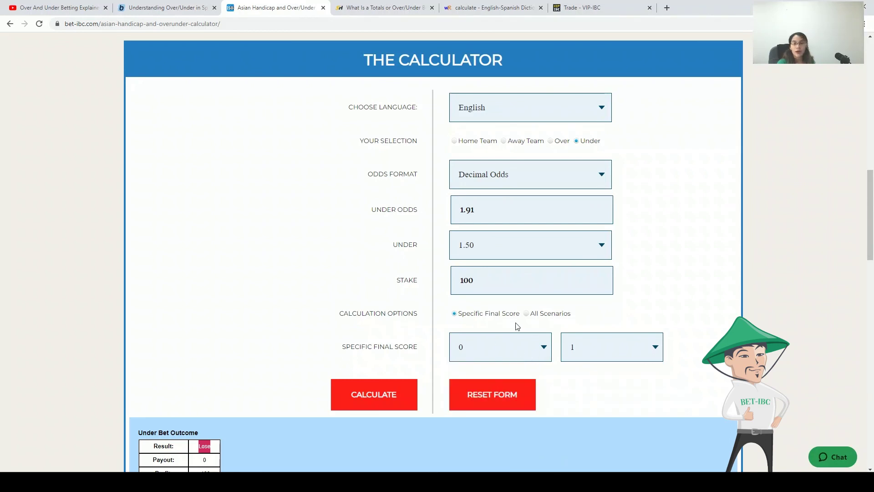
click(366, 399)
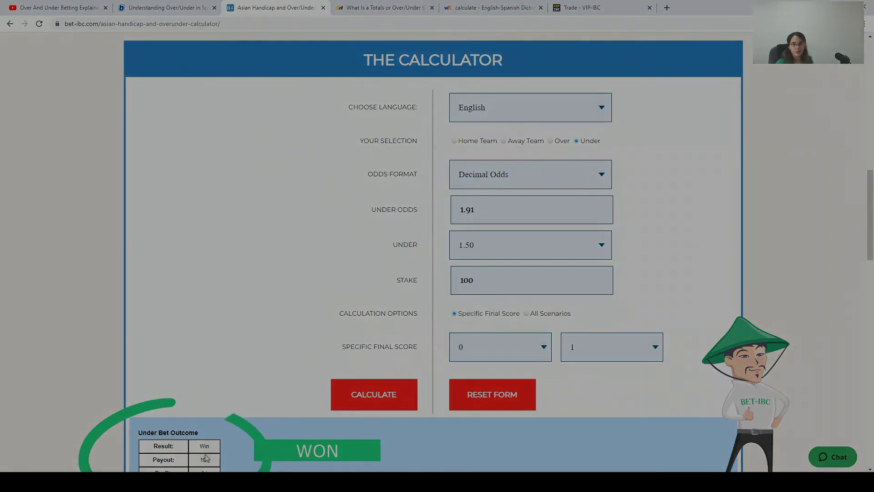